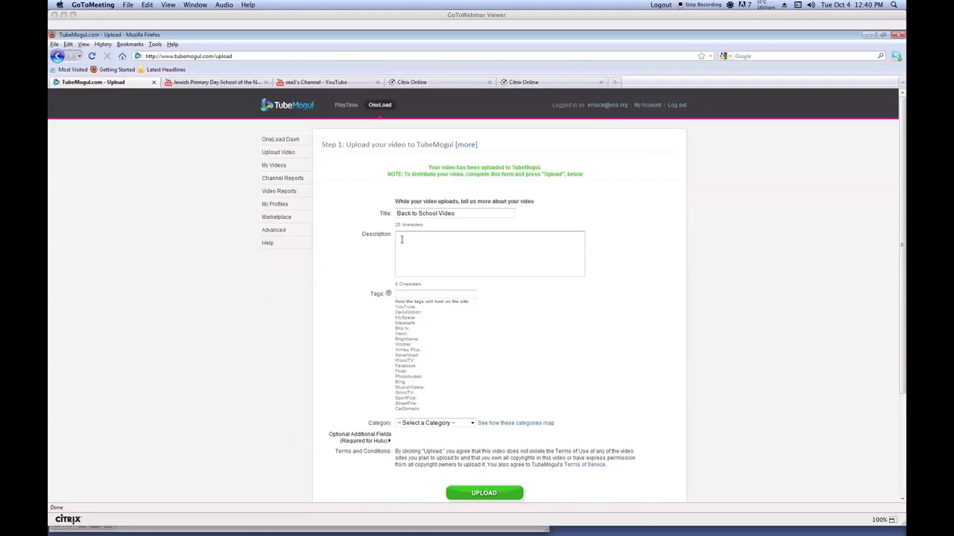
# Enter "Video about back to school issues" as the description of the Back to School Video.
pyautogui.write('Video about back to school issues')
# Try the video tags "Back to school, fall, day schools, extra, extra, super extra" in the upload form, and clear them.
pyautogui.click(422, 293)
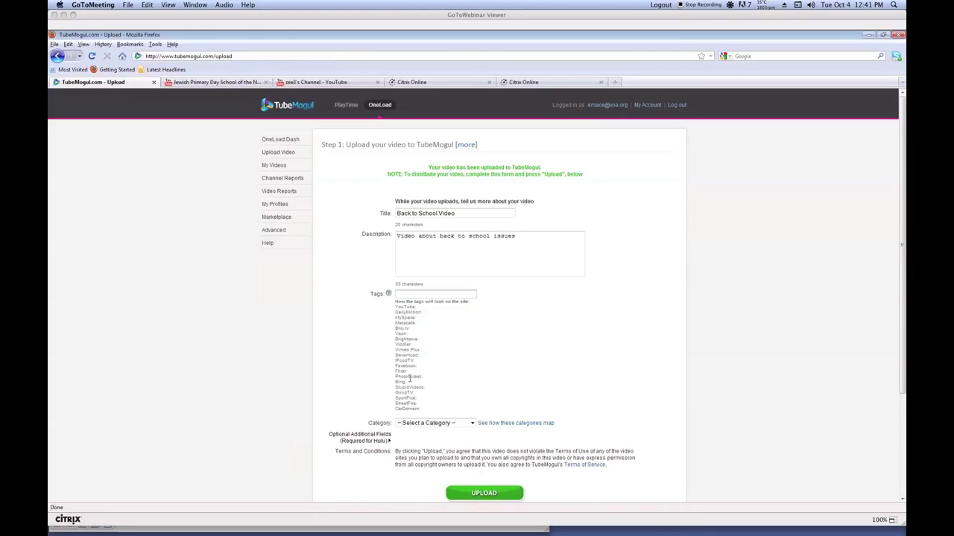
pyautogui.click(405, 298)
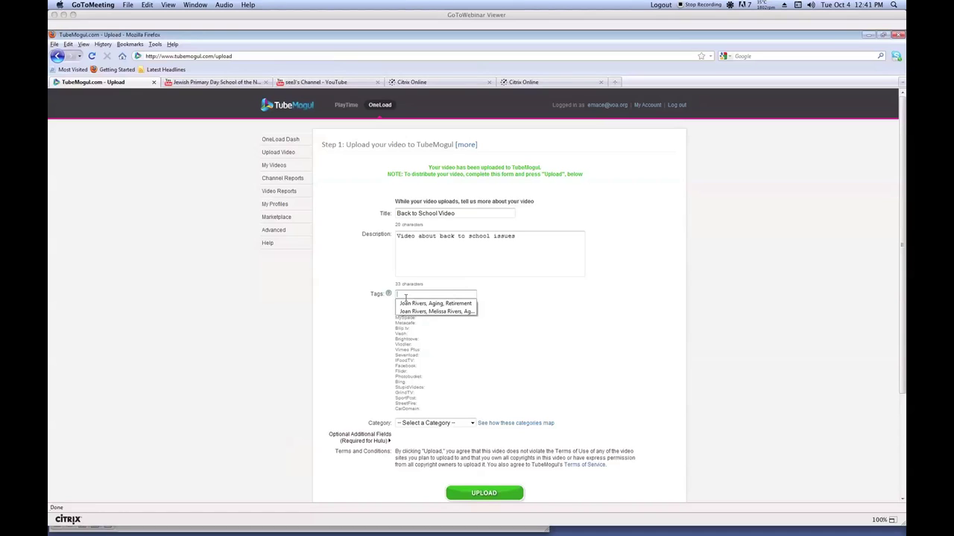
pyautogui.press('Escape')
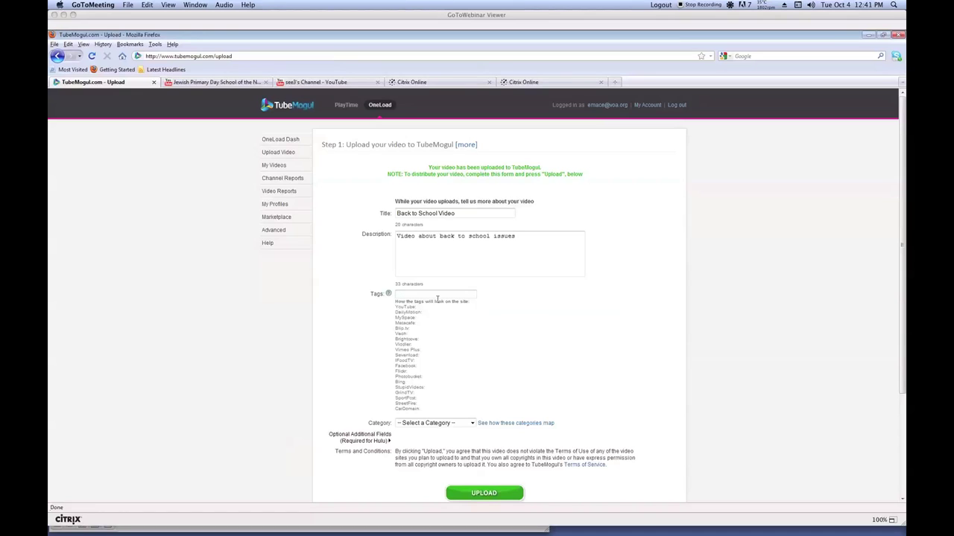
pyautogui.write('Back to sc')
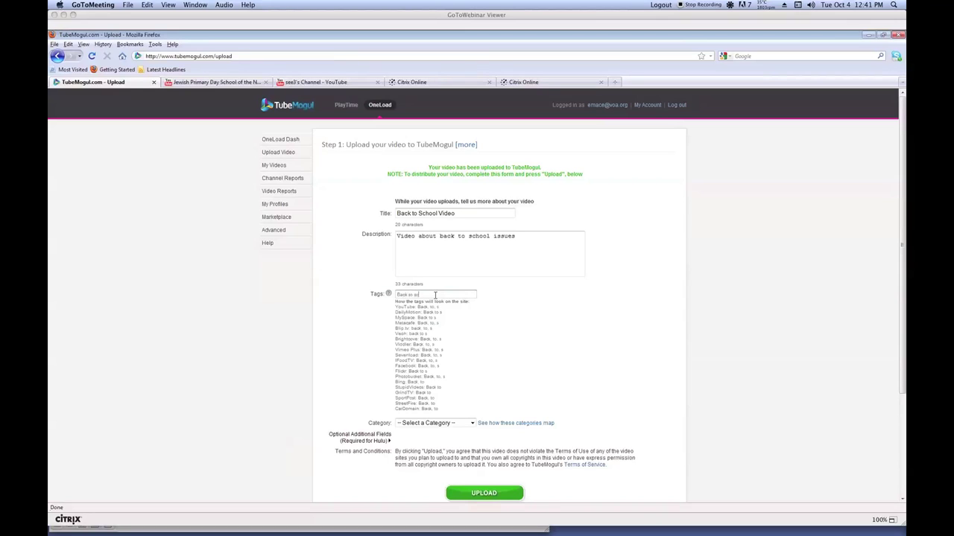
pyautogui.write('hool, fall day sh')
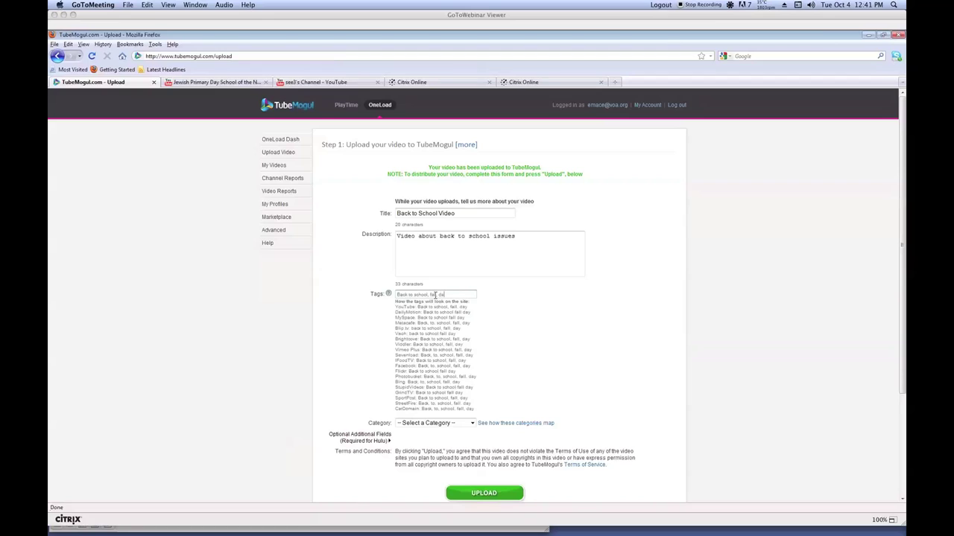
pyautogui.write('chools')
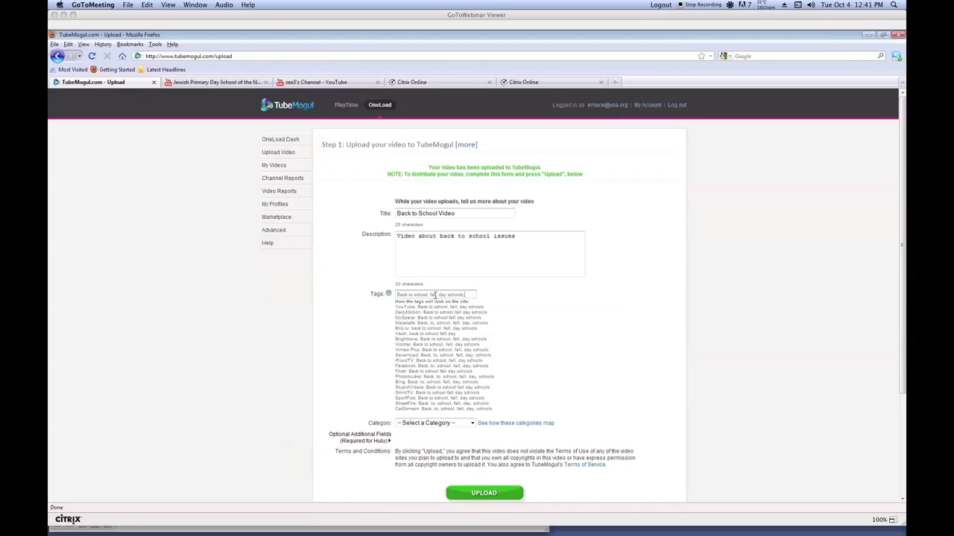
pyautogui.write(', extra')
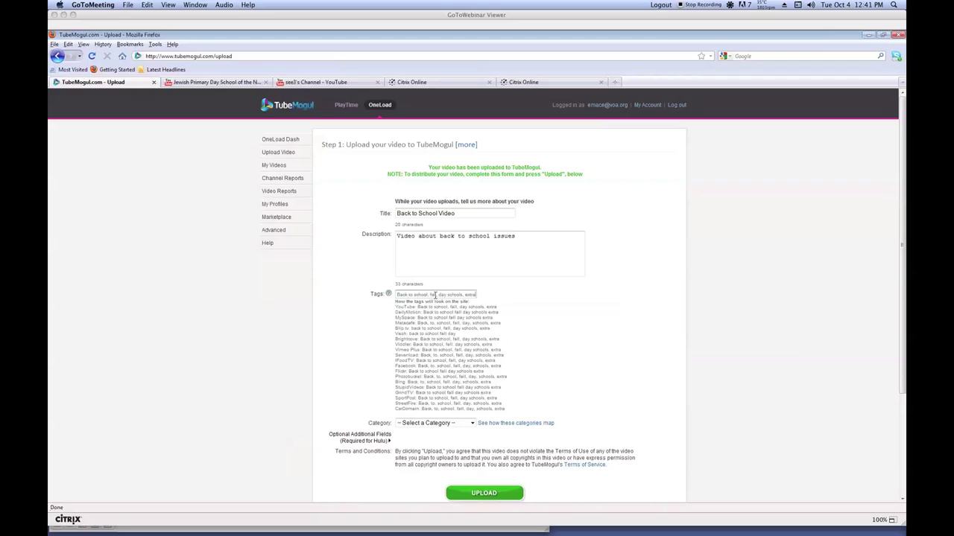
pyautogui.write(', extra, e')
pyautogui.write(' ext')
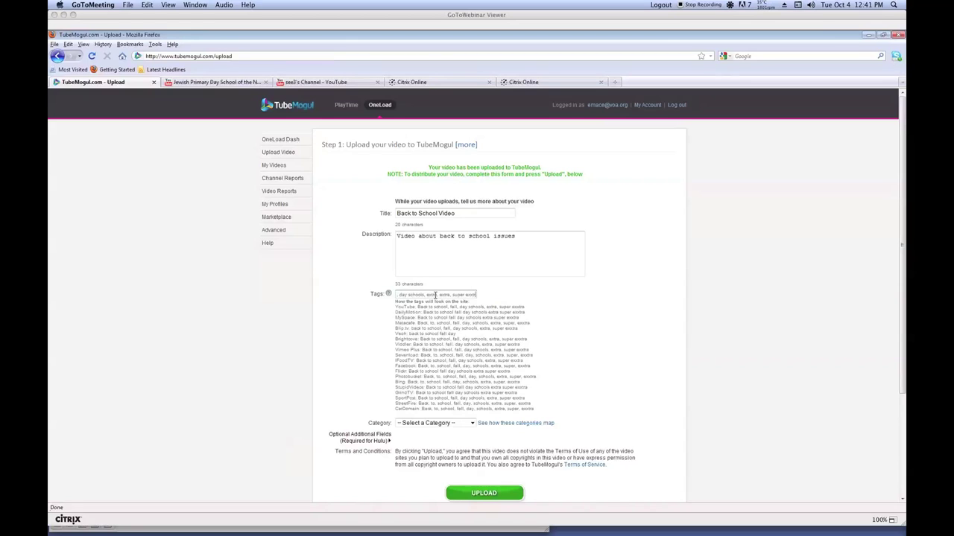
pyautogui.write('ra')
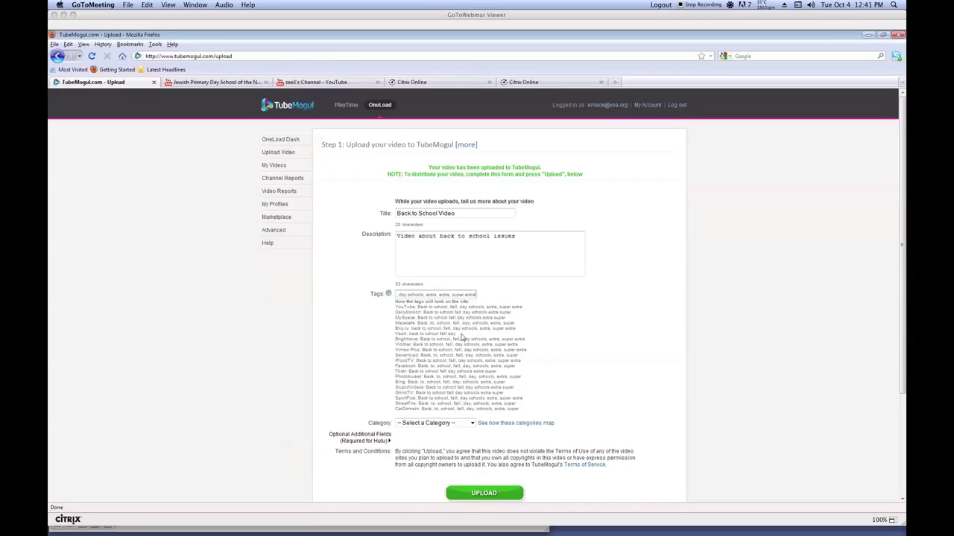
pyautogui.moveTo(474, 296); pyautogui.dragTo(358, 298)
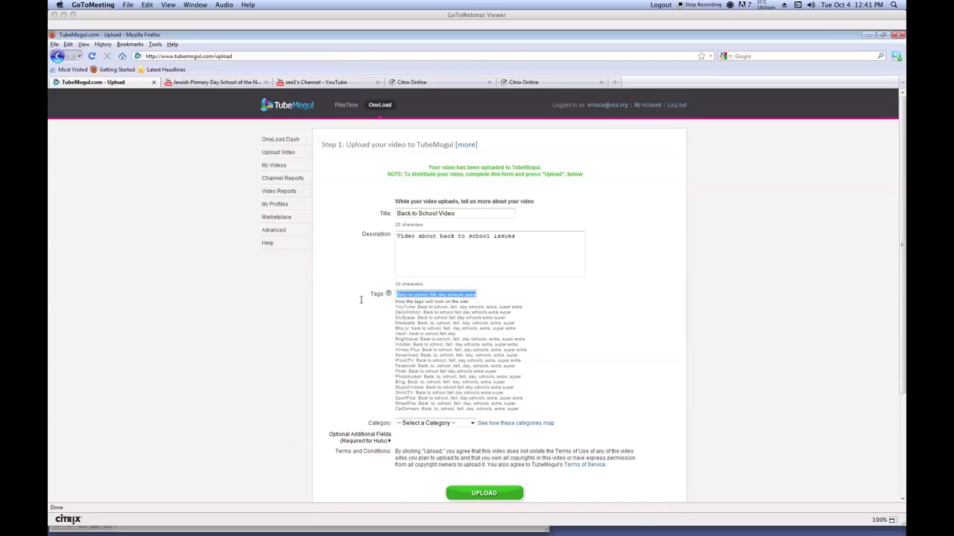
pyautogui.press('BackSpace')
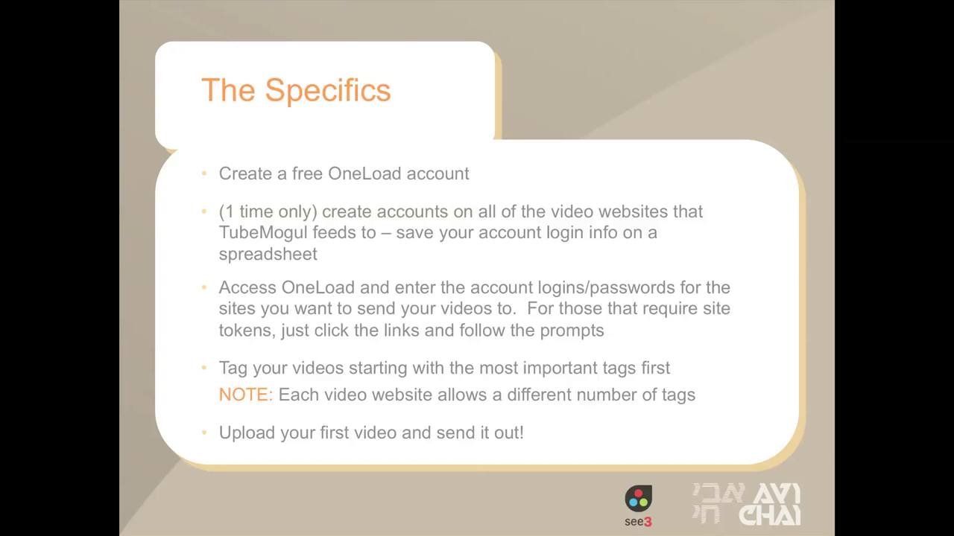
pyautogui.press('Right')
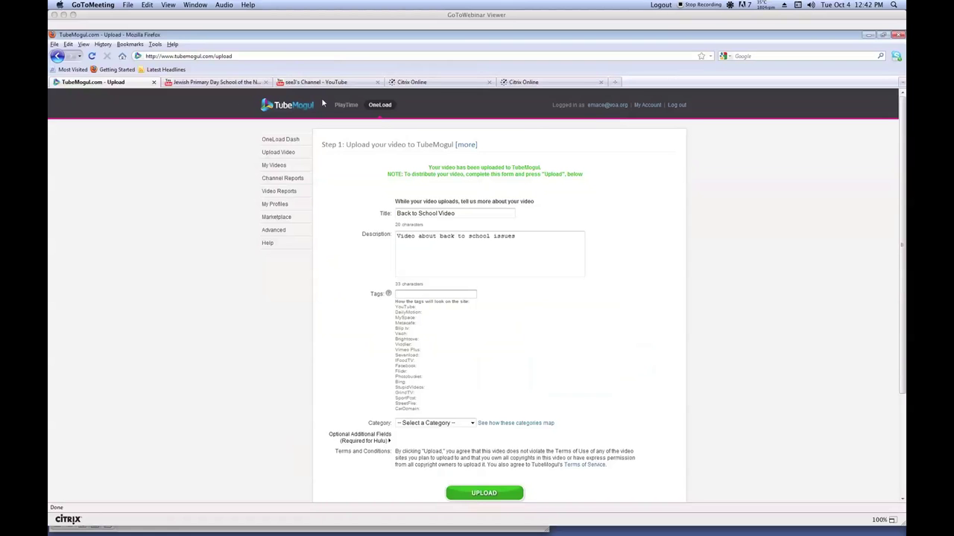
# Switch to the open YouTube video page and go back to the account's My Videos & Playlists list.
pyautogui.click(223, 83)
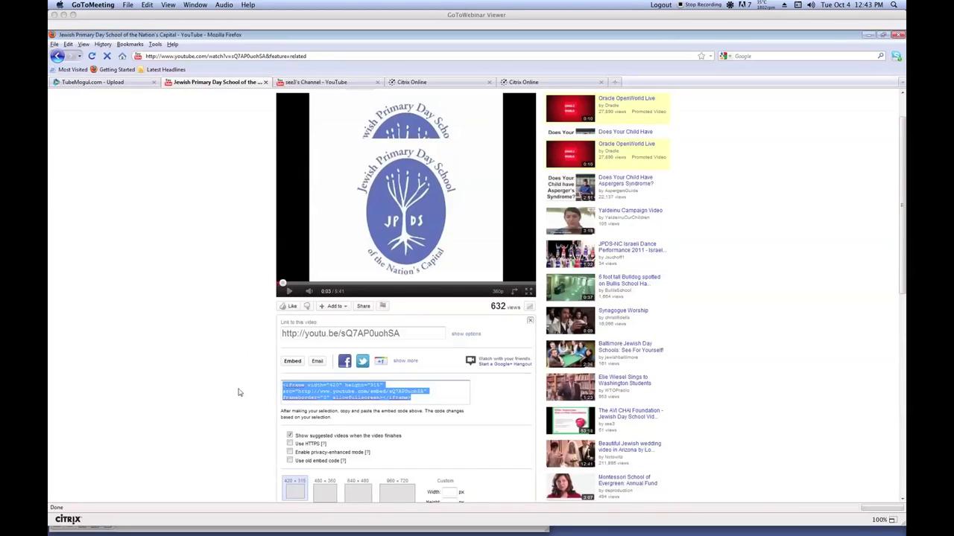
pyautogui.scroll(2, 239, 390)
pyautogui.click(57, 56)
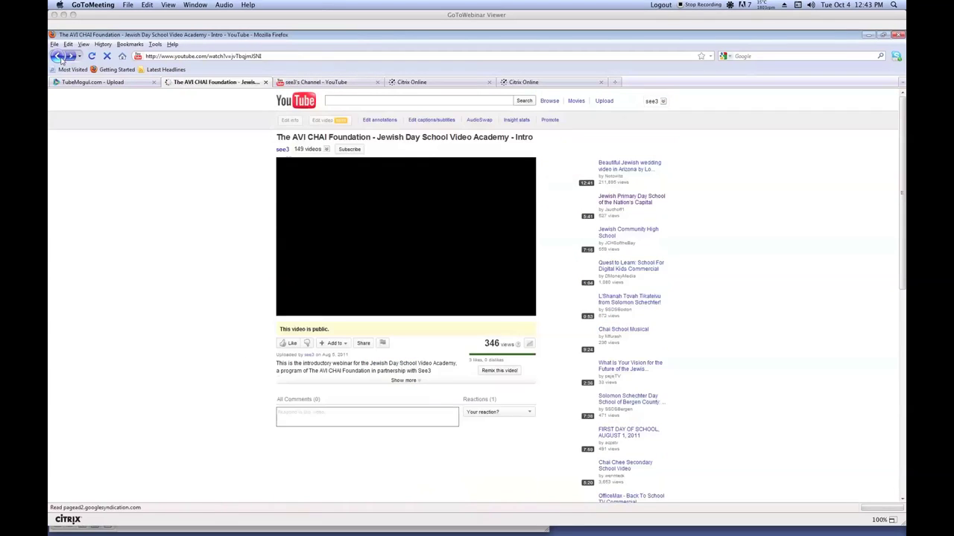
pyautogui.click(59, 57)
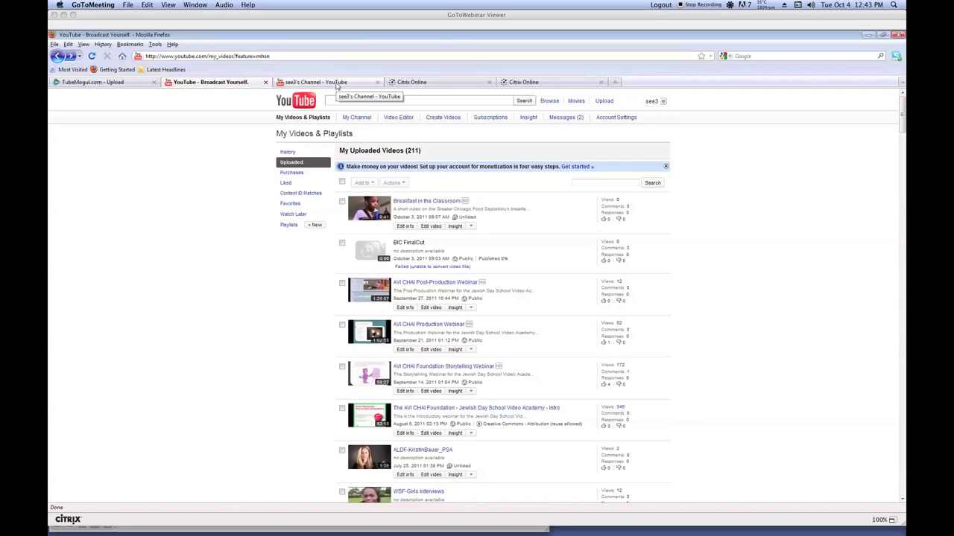
# Upload the BIC_FinalCut video file from the Desktop to the YouTube account.
pyautogui.click(604, 100)
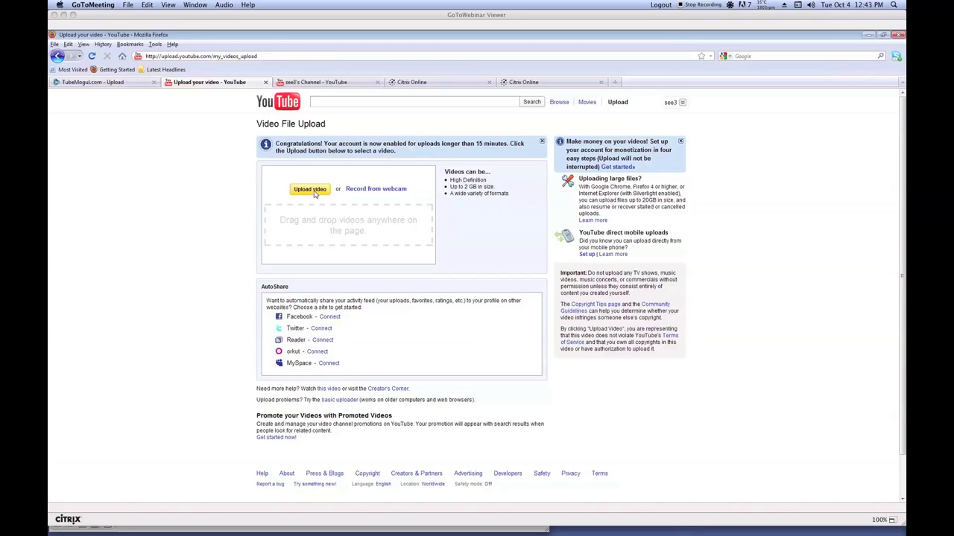
pyautogui.click(313, 190)
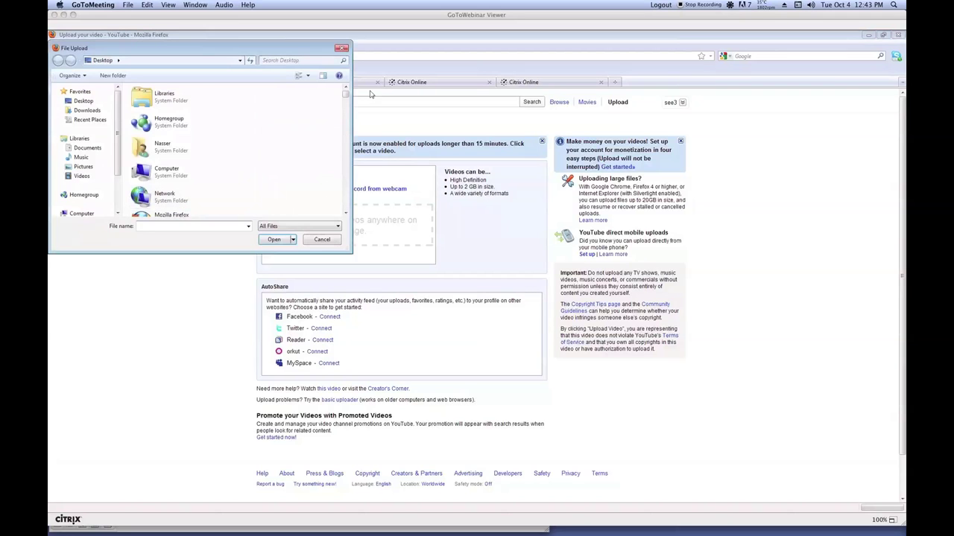
pyautogui.moveTo(345, 96); pyautogui.dragTo(343, 124)
pyautogui.click(177, 150)
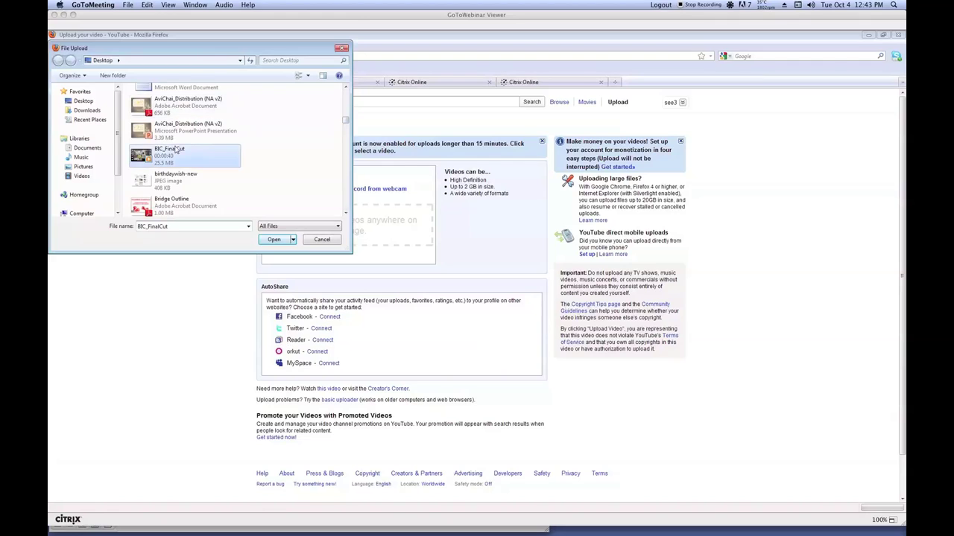
pyautogui.doubleClick(176, 151)
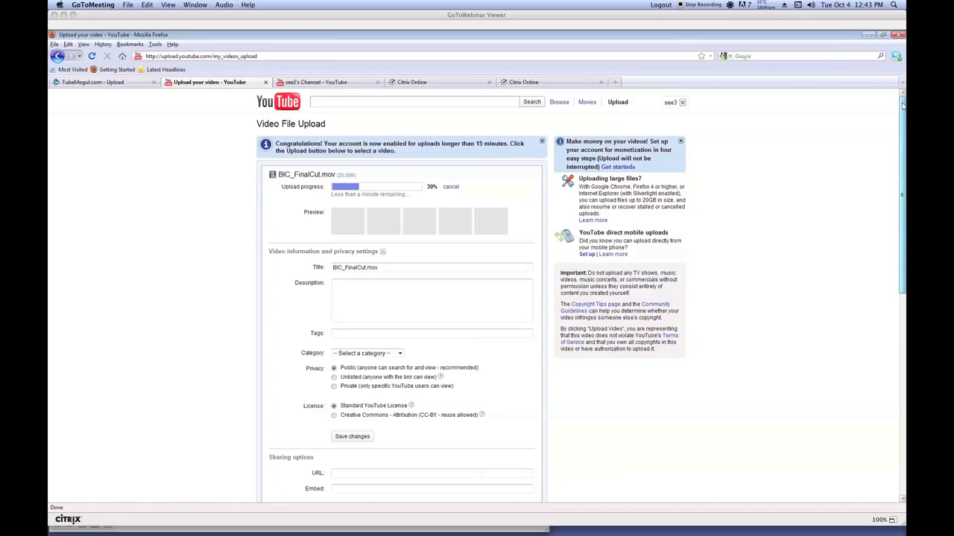
# Try the Private privacy option for the BIC_FinalCut video, and set it back to Public.
pyautogui.moveTo(902, 107); pyautogui.dragTo(902, 142)
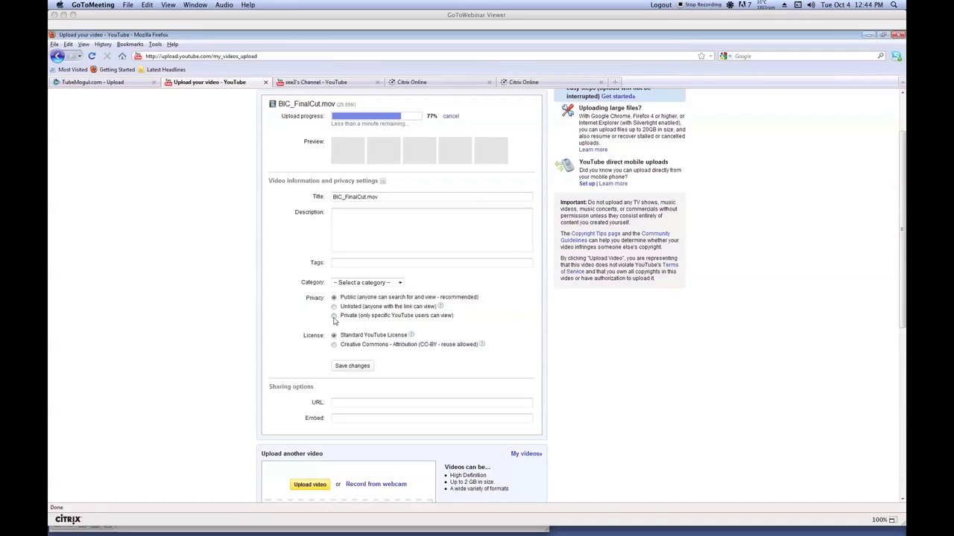
pyautogui.click(333, 319)
pyautogui.click(334, 297)
# Review the help notes for the Standard YouTube License and the Creative Commons license, and dismiss both.
pyautogui.click(411, 336)
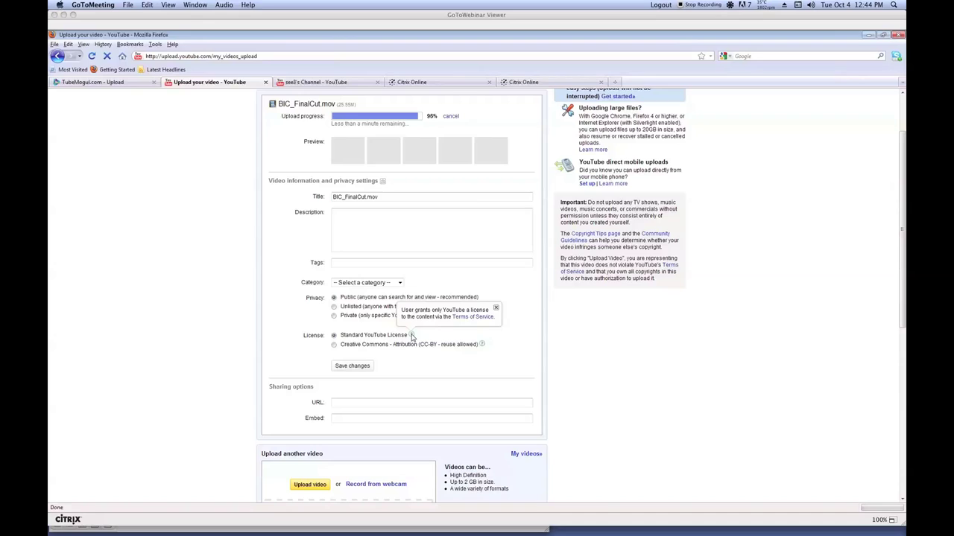
pyautogui.click(482, 345)
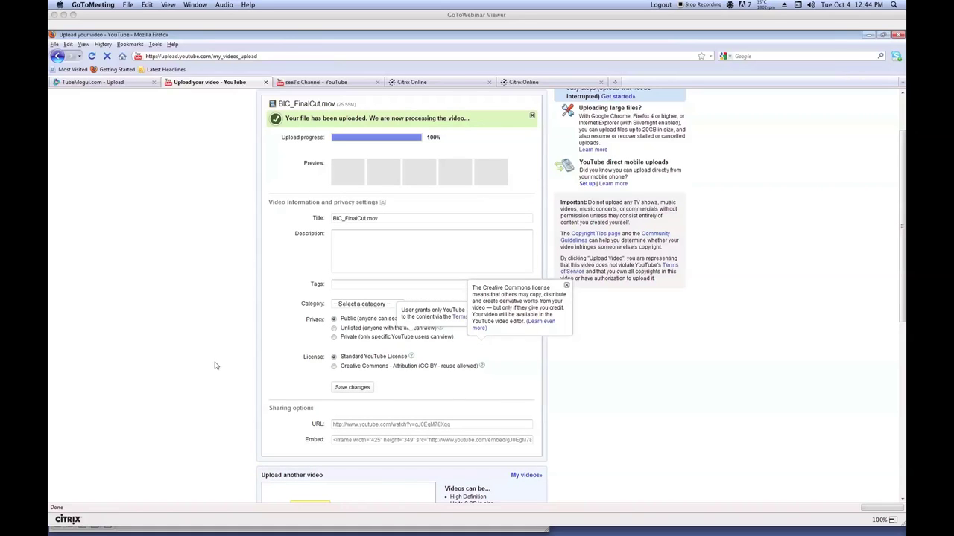
pyautogui.scroll(-2, 224, 361)
pyautogui.scroll(-2, 224, 362)
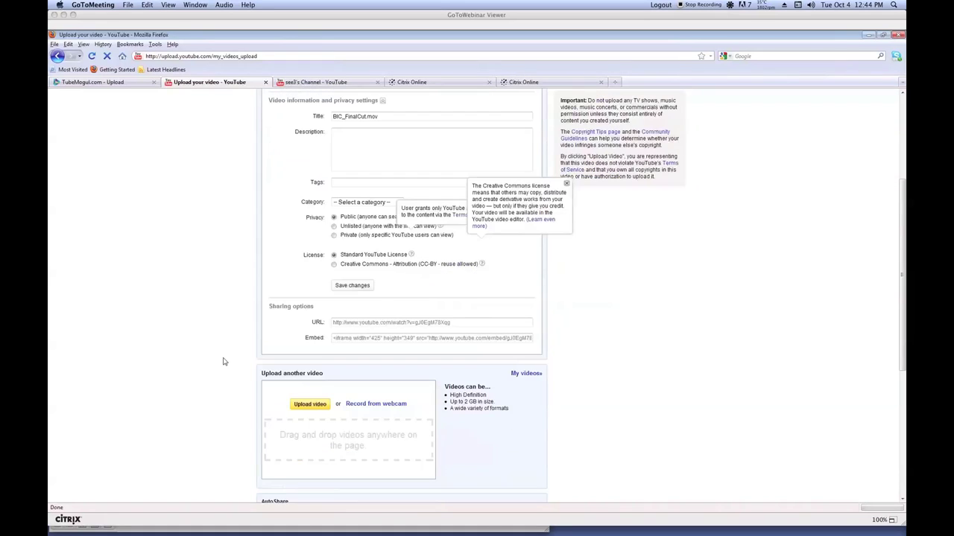
pyautogui.scroll(6, 224, 362)
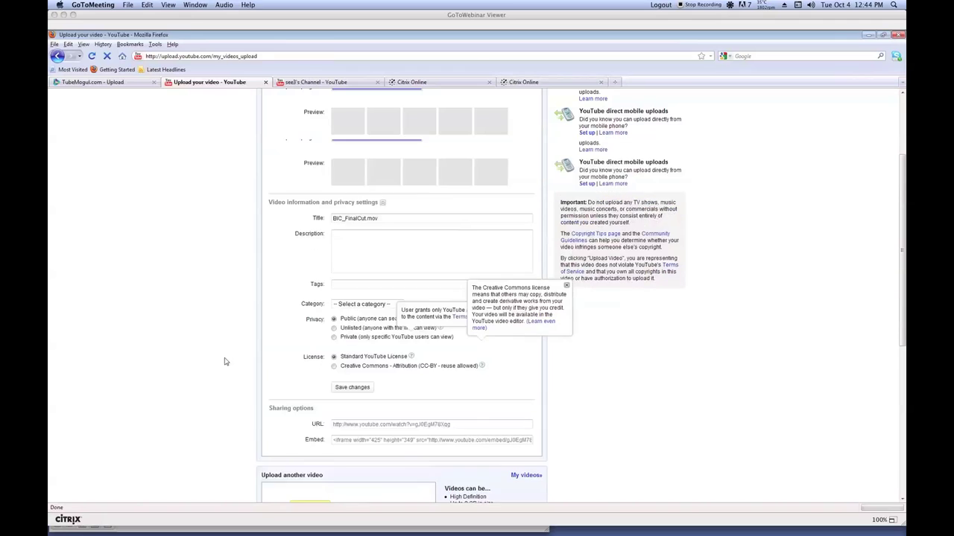
pyautogui.scroll(-2, 226, 361)
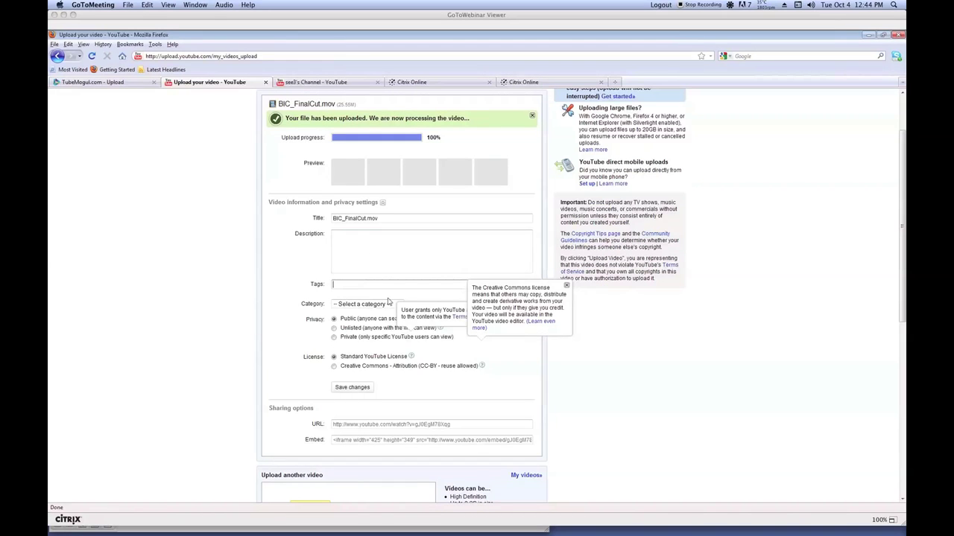
pyautogui.click(566, 286)
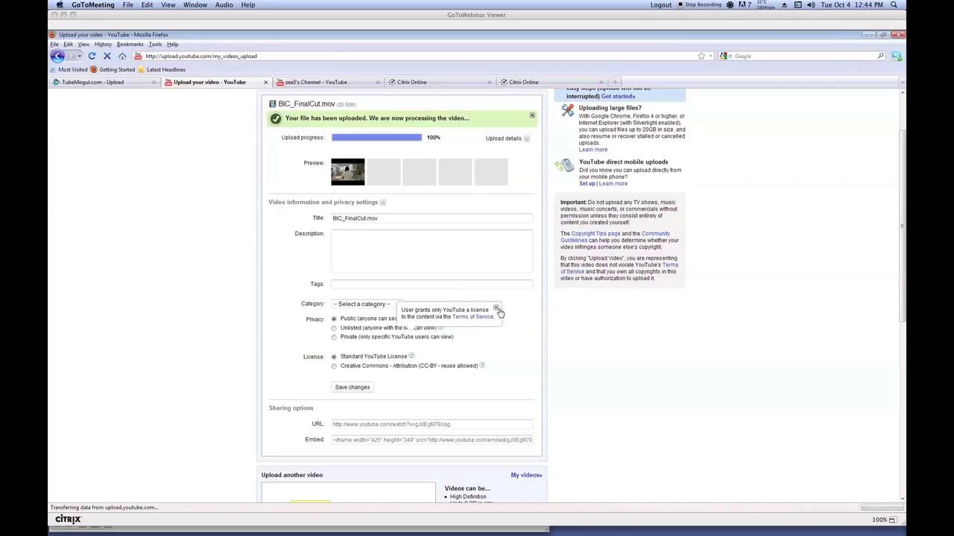
pyautogui.click(495, 308)
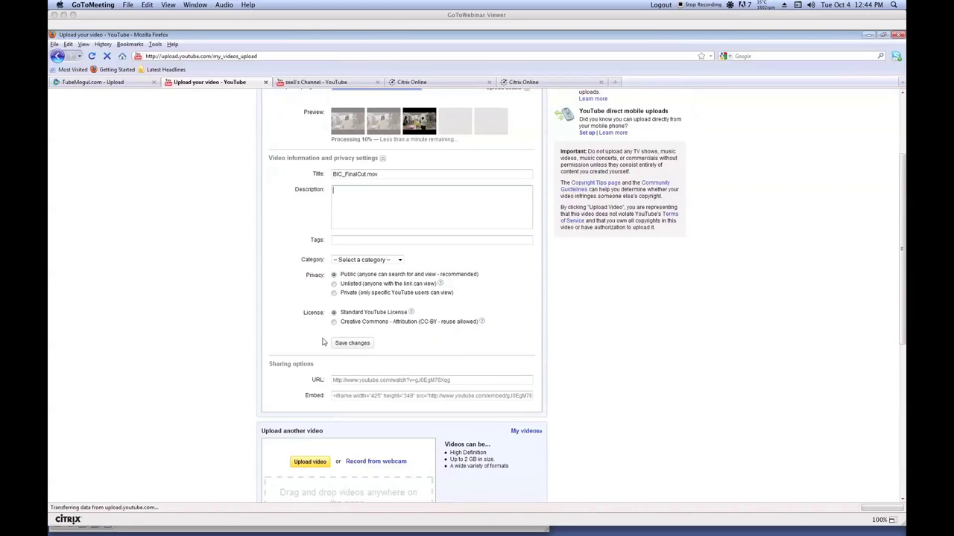
# Review the BIC_FinalCut upload form and minimize the browser window to return to the presentation slides.
pyautogui.scroll(3, 323, 341)
pyautogui.scroll(-1, 335, 313)
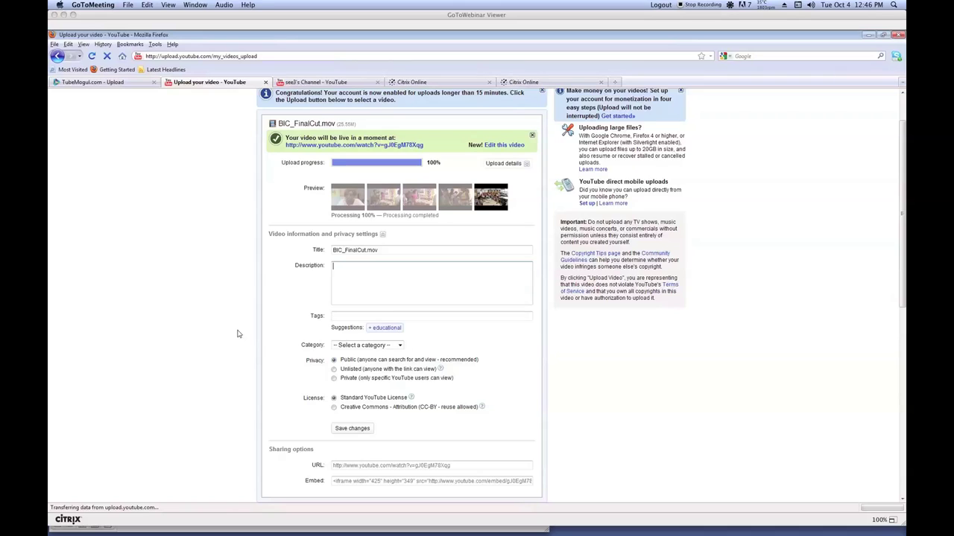
pyautogui.click(869, 37)
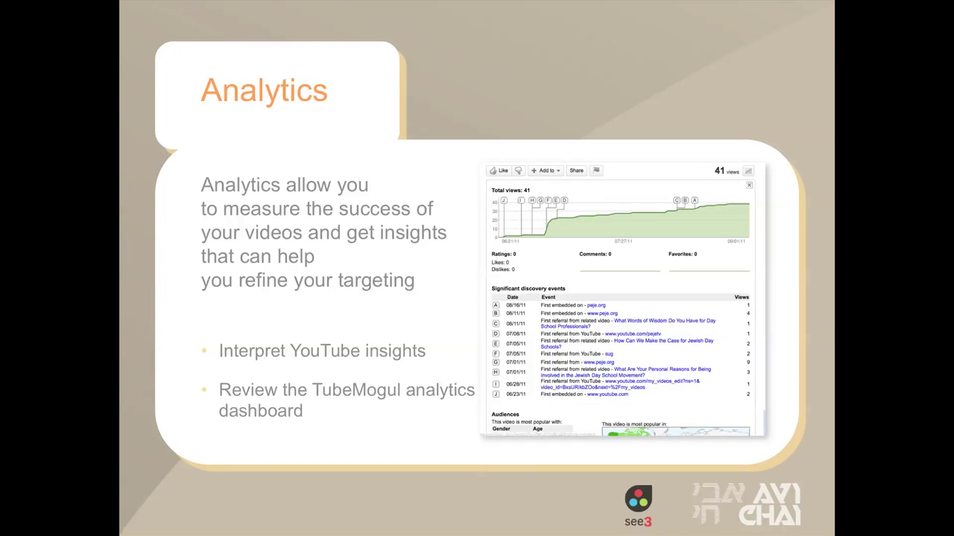